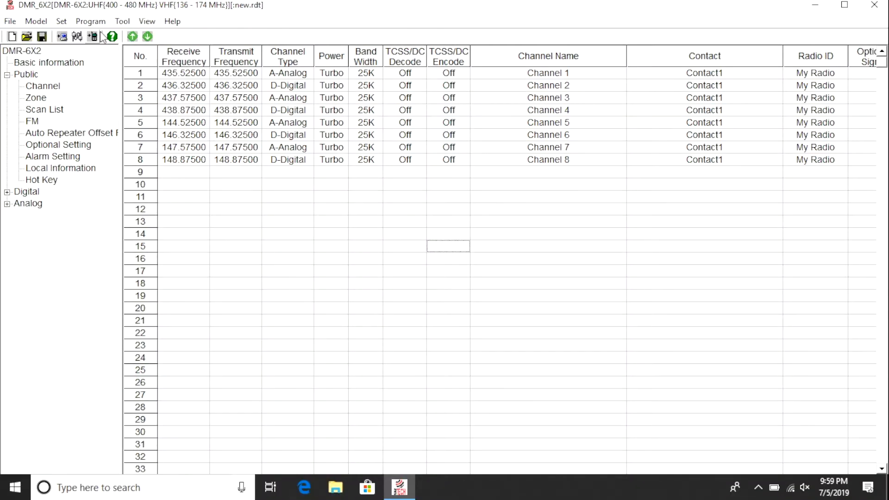
Step: Check the installed DMR_6X2 software version in its About information and close it
{"action": "left_click", "coordinate": [170, 21]}
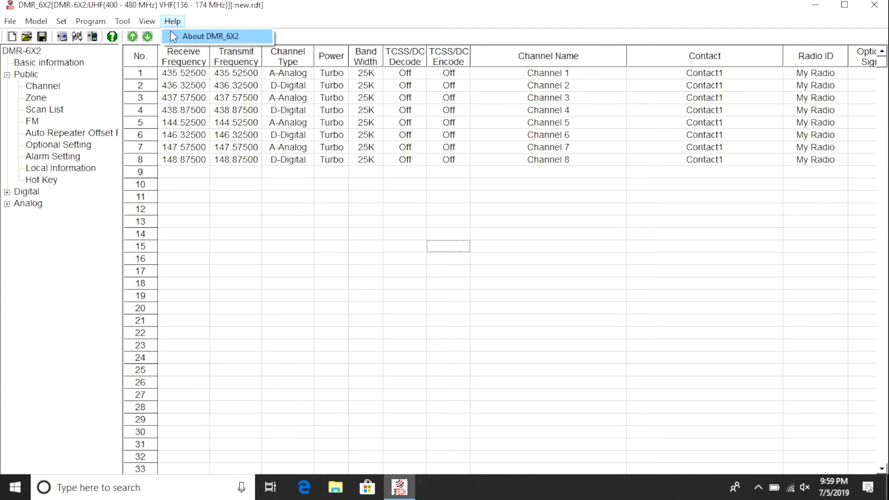
{"action": "left_click", "coordinate": [172, 33]}
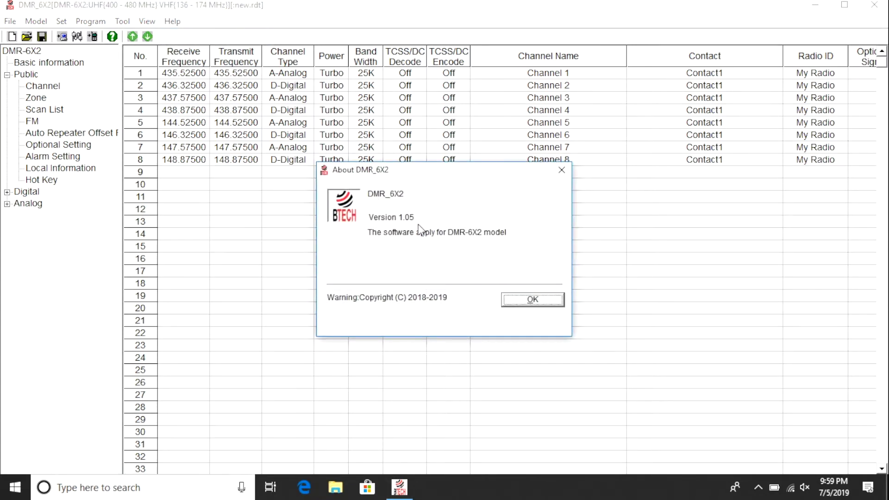
{"action": "left_click", "coordinate": [518, 301]}
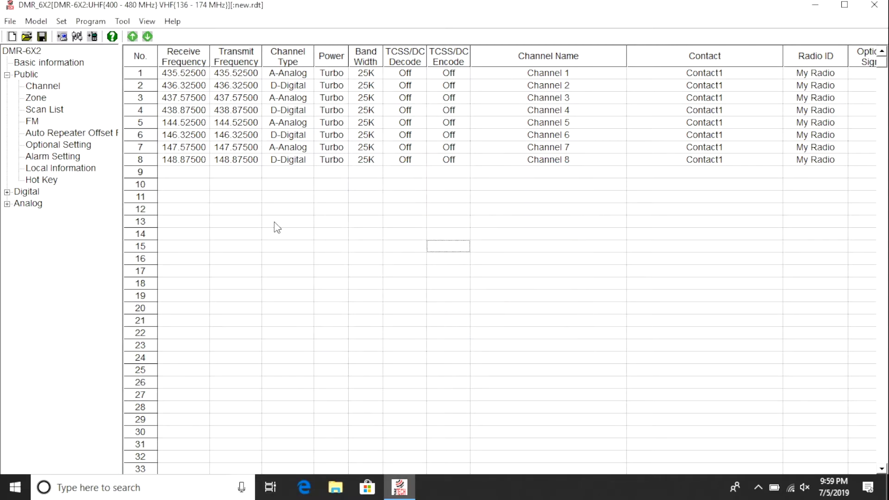
Step: Set the radio's communication port to COM5
{"action": "left_click", "coordinate": [61, 21]}
{"action": "mouse_move", "coordinate": [86, 28]}
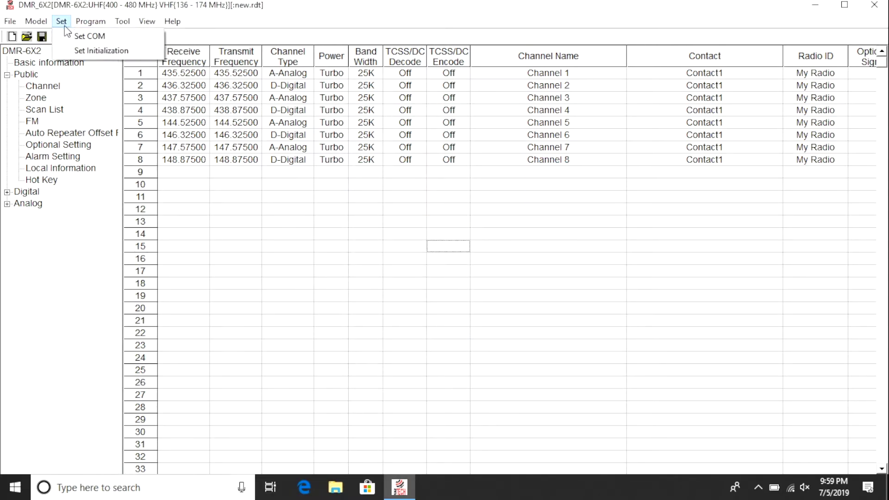
{"action": "left_click", "coordinate": [87, 34]}
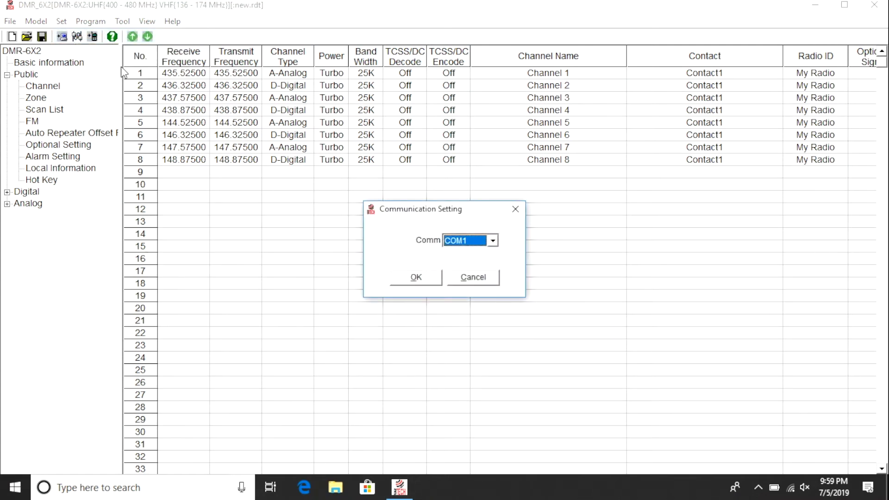
{"action": "left_click", "coordinate": [493, 241]}
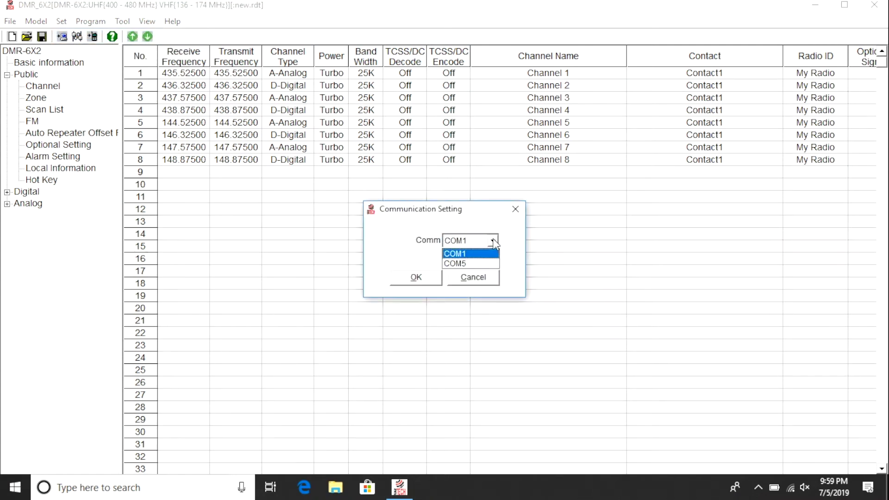
{"action": "left_click", "coordinate": [492, 264]}
{"action": "left_click", "coordinate": [436, 279]}
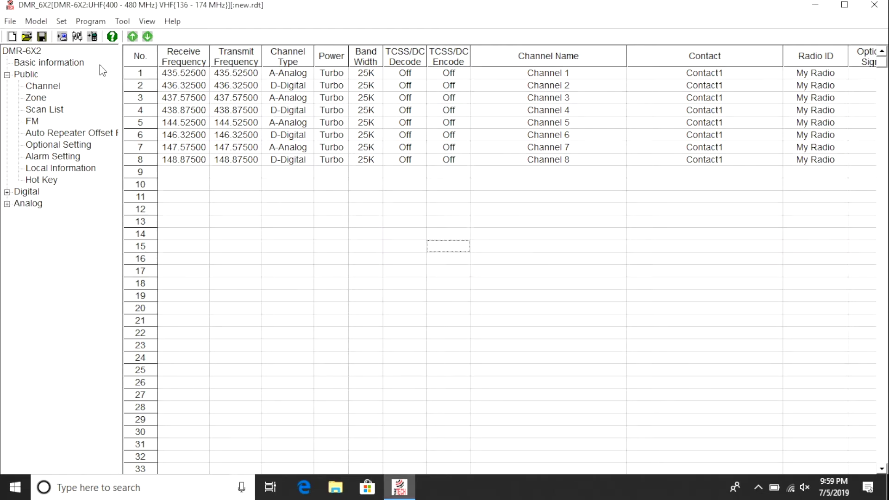
Step: Read the radio's current codeplug into the software with only Other Data included
{"action": "left_click", "coordinate": [88, 21]}
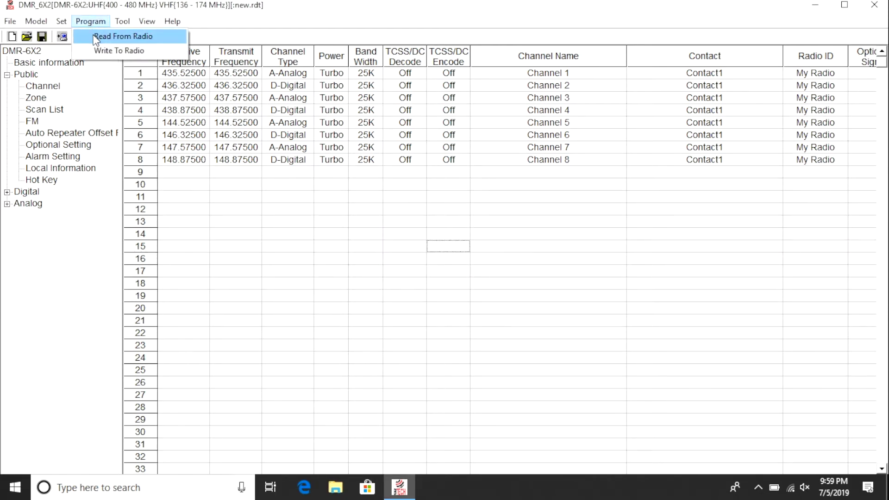
{"action": "left_click", "coordinate": [96, 40]}
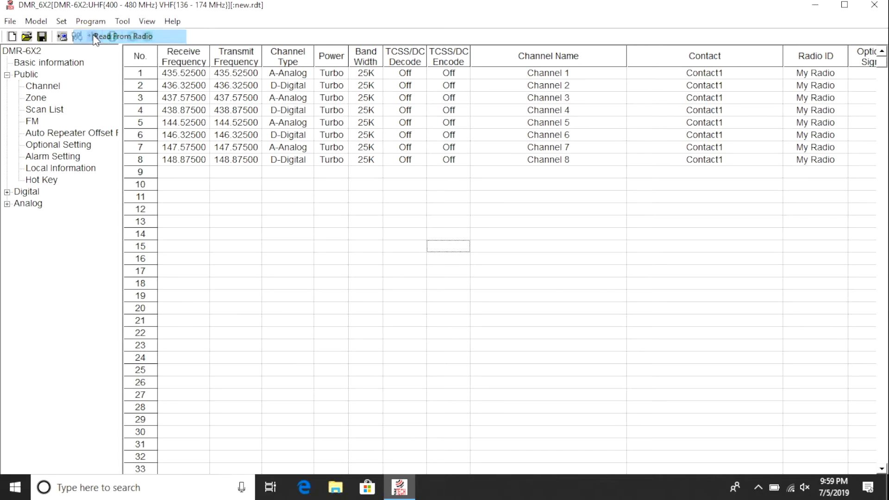
{"action": "left_click", "coordinate": [464, 289]}
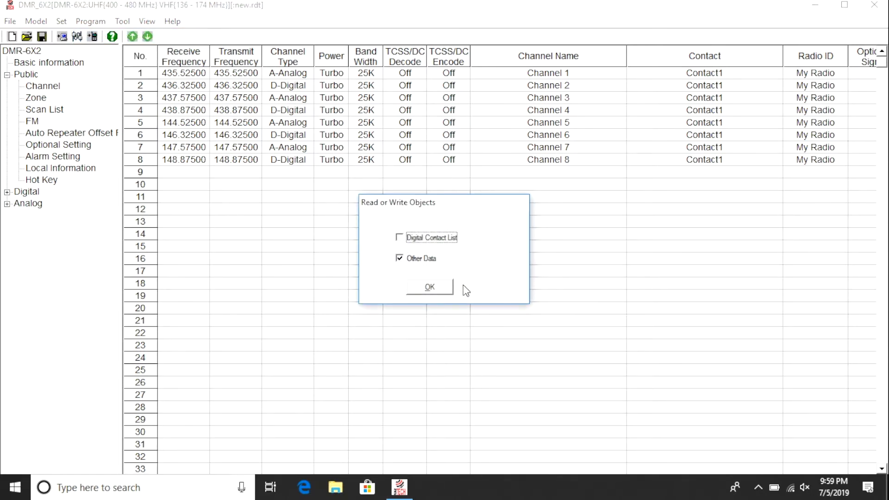
{"action": "left_click", "coordinate": [462, 287]}
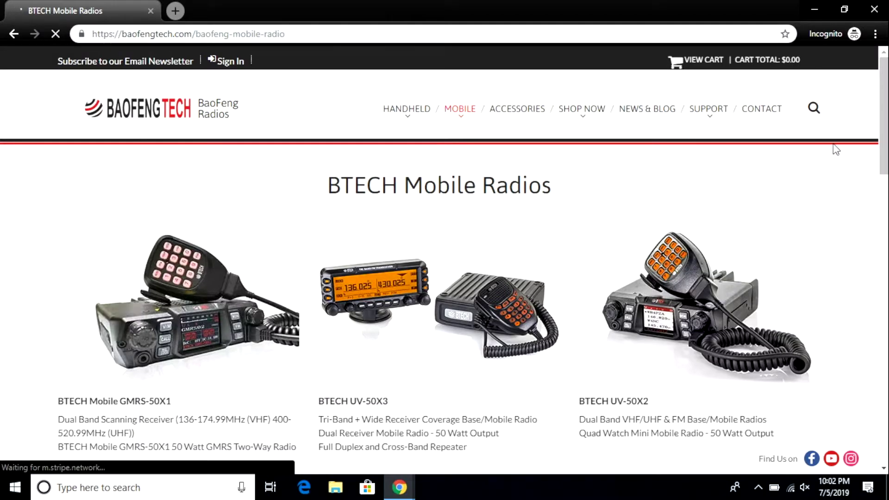
Step: In Chrome, open the DMR Software and Firmware Updates page from the BaoFeng Tech software downloads
{"action": "mouse_move", "coordinate": [706, 112]}
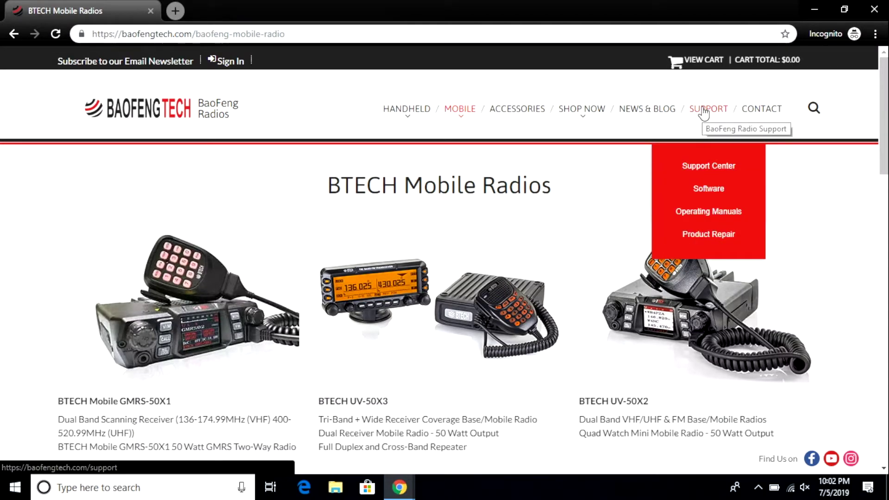
{"action": "left_click", "coordinate": [710, 187]}
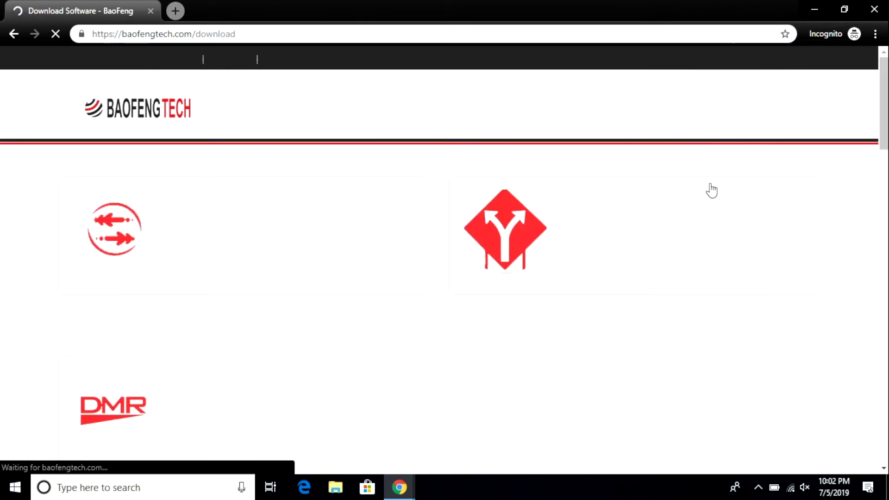
{"action": "scroll", "coordinate": [374, 287], "scroll_direction": "down", "scroll_amount": 5}
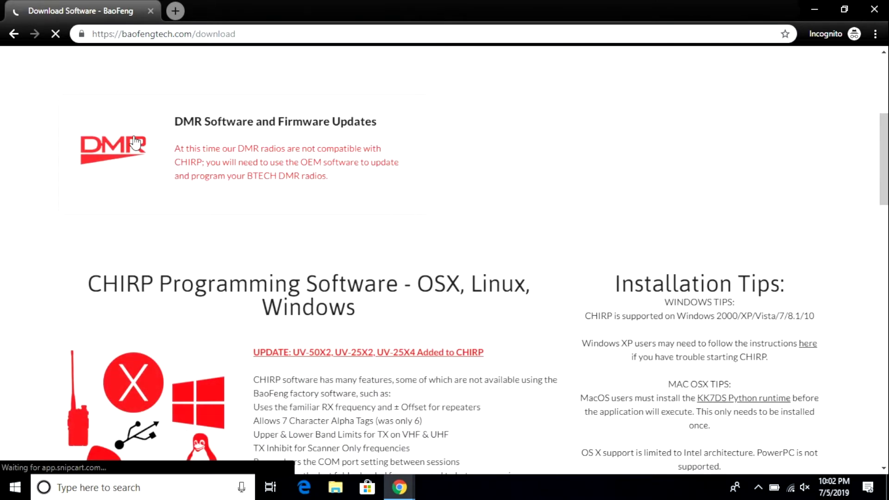
{"action": "left_click", "coordinate": [135, 143]}
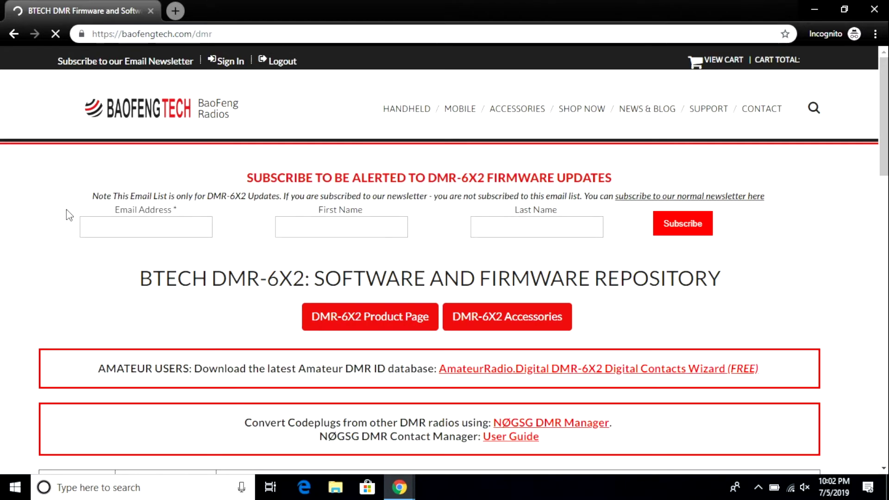
Step: Download the CPS & Firmware 1.06 package released 07/05/2019
{"action": "scroll", "coordinate": [66, 210], "scroll_direction": "down", "scroll_amount": 8}
{"action": "scroll", "coordinate": [66, 210], "scroll_direction": "down", "scroll_amount": 1}
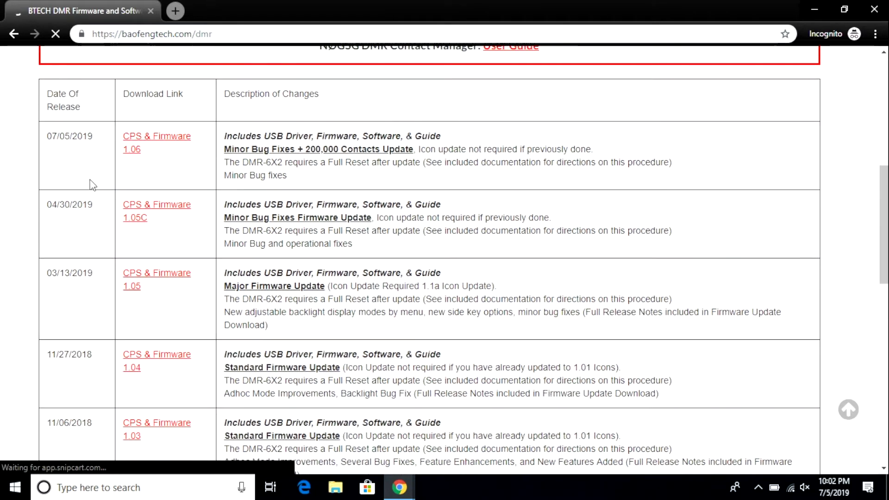
{"action": "left_click", "coordinate": [140, 138]}
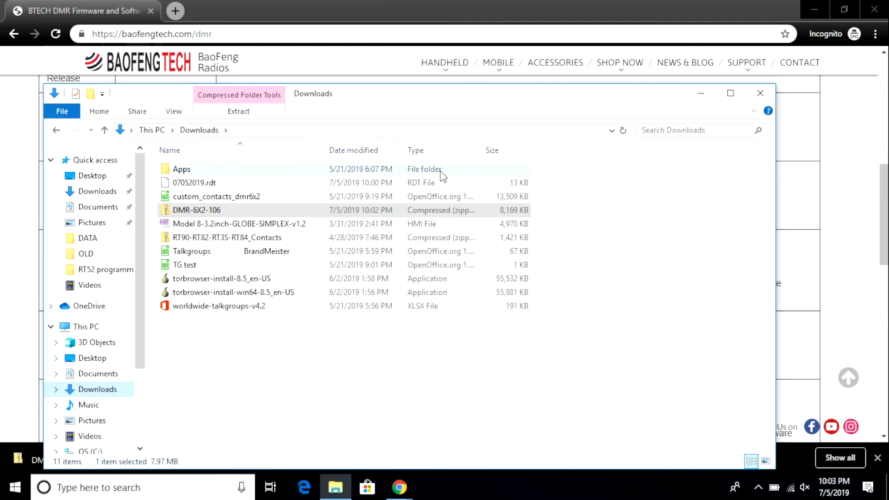
Step: In File Explorer, extract the DMR-6X2-106 archive into Downloads\DMR-6X2-106 and open the inner DMR-6X2-106 folder
{"action": "right_click", "coordinate": [291, 210]}
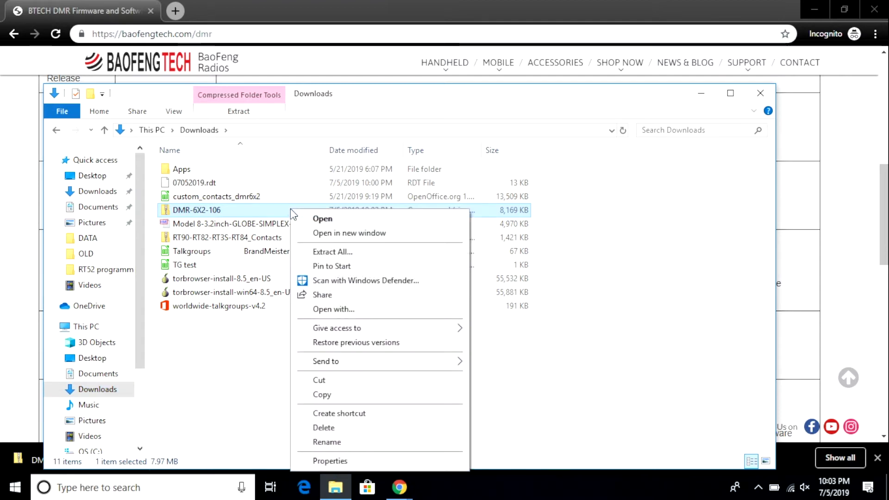
{"action": "left_click", "coordinate": [341, 252]}
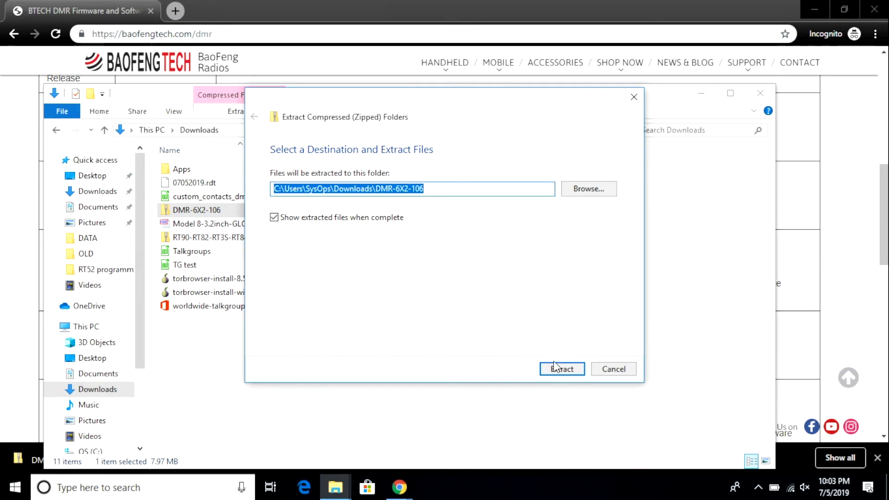
{"action": "left_click", "coordinate": [556, 364]}
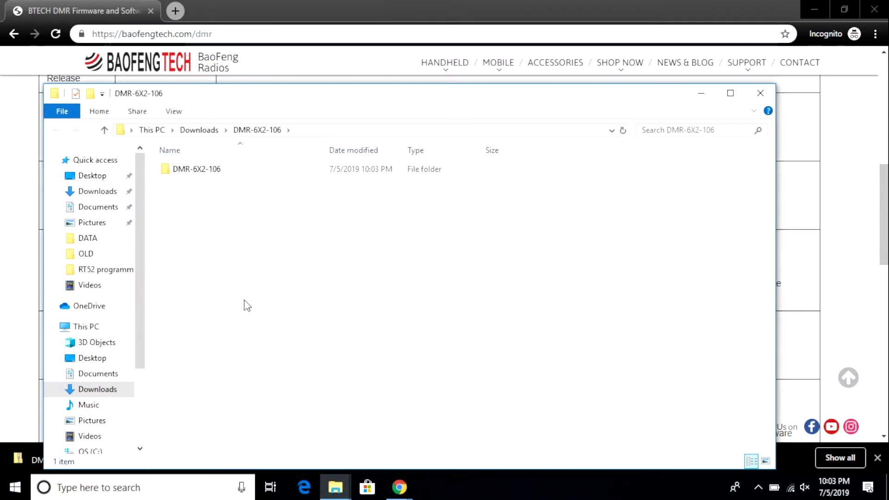
{"action": "double_click", "coordinate": [207, 171]}
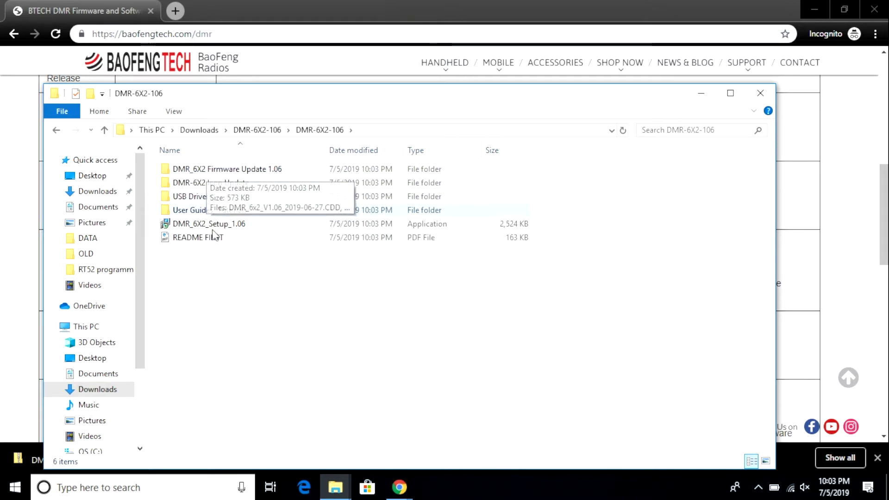
Step: Open the README FIRST PDF and read through the DMR-6X2 update instructions
{"action": "double_click", "coordinate": [210, 242]}
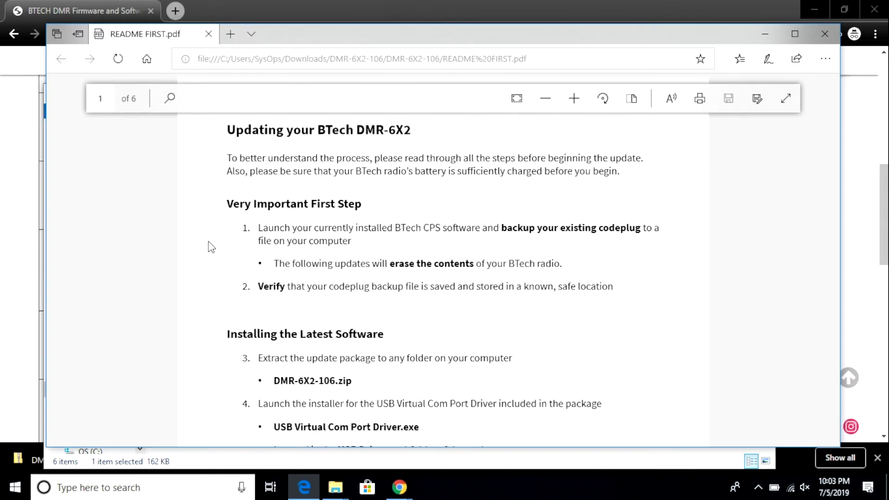
{"action": "scroll", "coordinate": [194, 234], "scroll_direction": "down", "scroll_amount": 10}
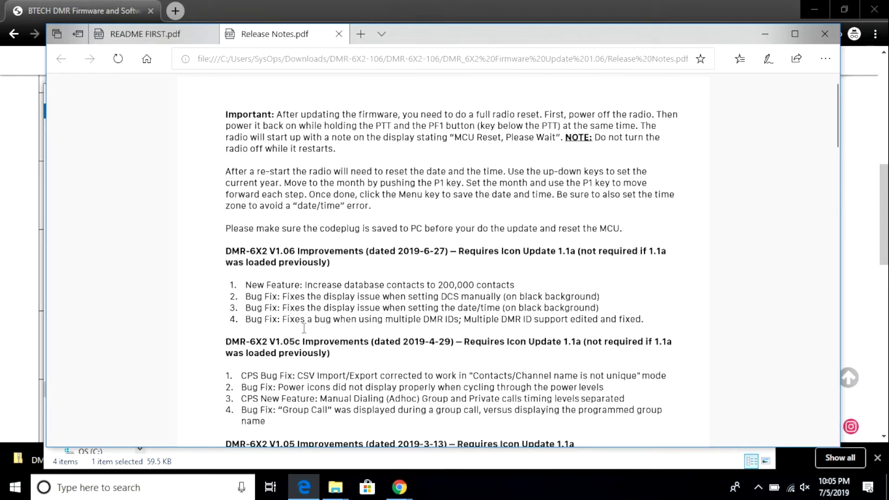
Step: Examine the firmware release notes for the improvements in versions 1.06 back to 1.02, and put the PDF window away
{"action": "scroll", "coordinate": [304, 328], "scroll_direction": "down", "scroll_amount": 3}
{"action": "scroll", "coordinate": [303, 327], "scroll_direction": "down", "scroll_amount": 6}
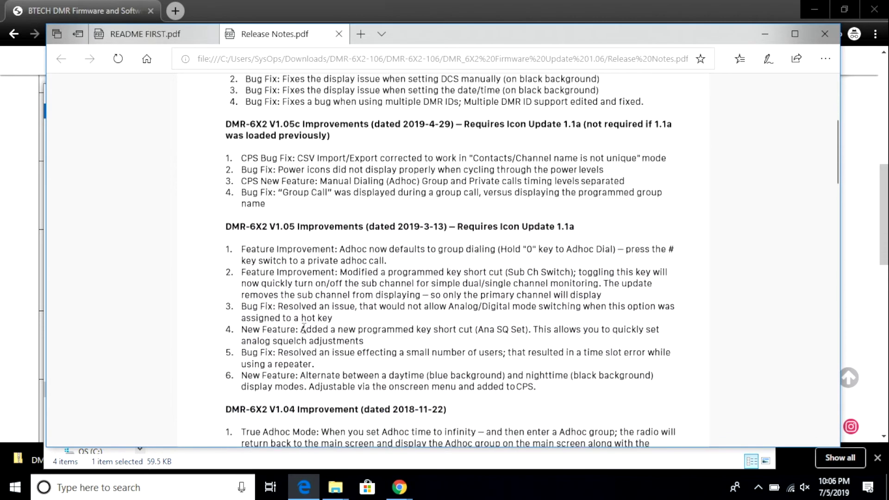
{"action": "scroll", "coordinate": [304, 329], "scroll_direction": "down", "scroll_amount": 7}
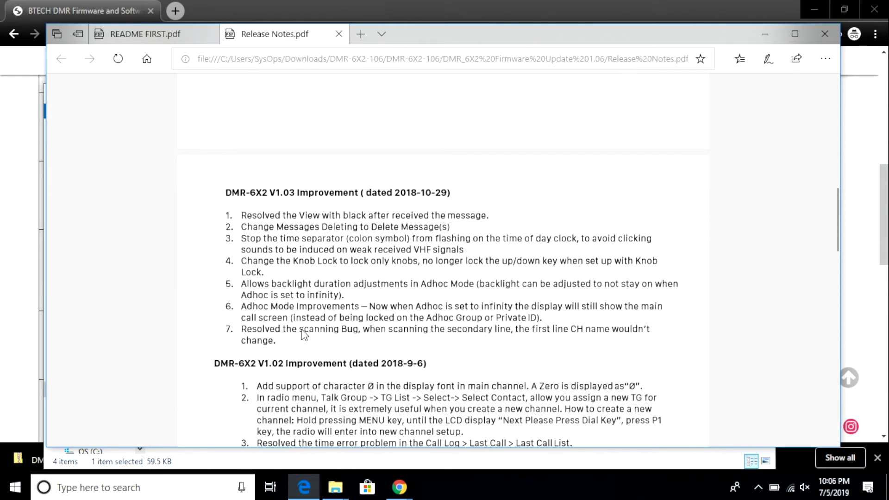
{"action": "scroll", "coordinate": [303, 334], "scroll_direction": "down", "scroll_amount": 2}
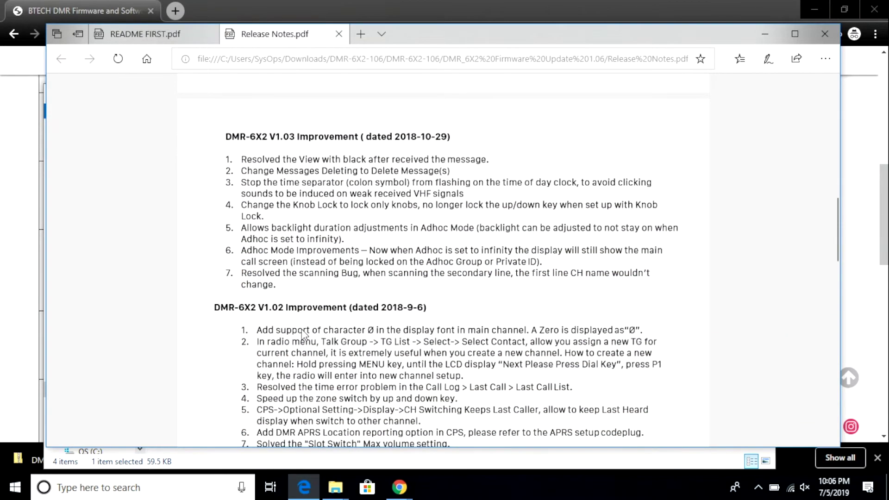
{"action": "scroll", "coordinate": [303, 333], "scroll_direction": "down", "scroll_amount": 5}
{"action": "scroll", "coordinate": [303, 332], "scroll_direction": "up", "scroll_amount": 8}
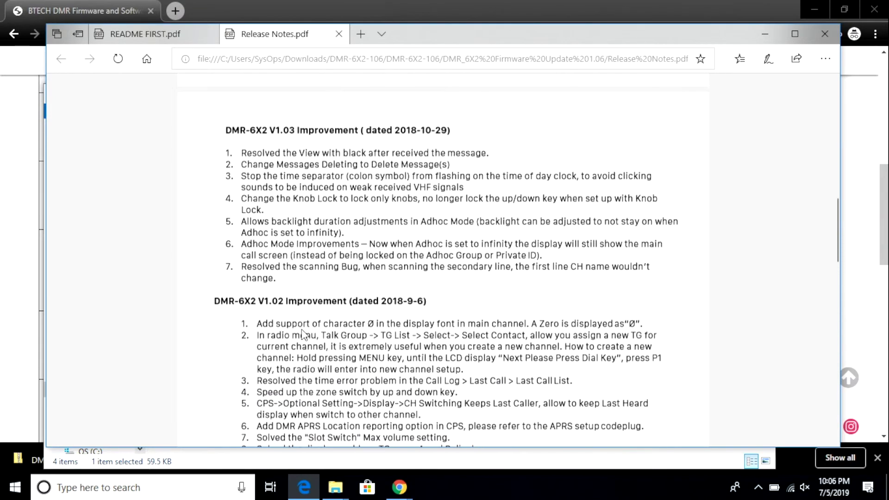
{"action": "scroll", "coordinate": [302, 332], "scroll_direction": "up", "scroll_amount": 6}
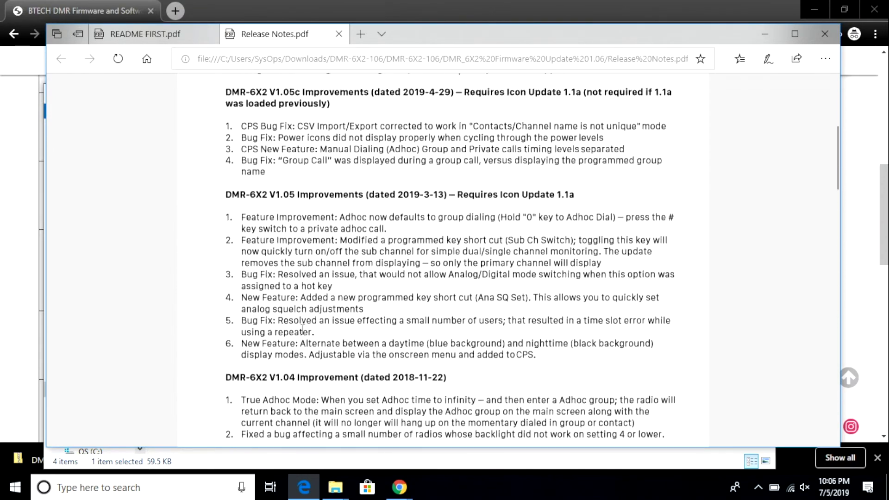
{"action": "scroll", "coordinate": [302, 329], "scroll_direction": "up", "scroll_amount": 2}
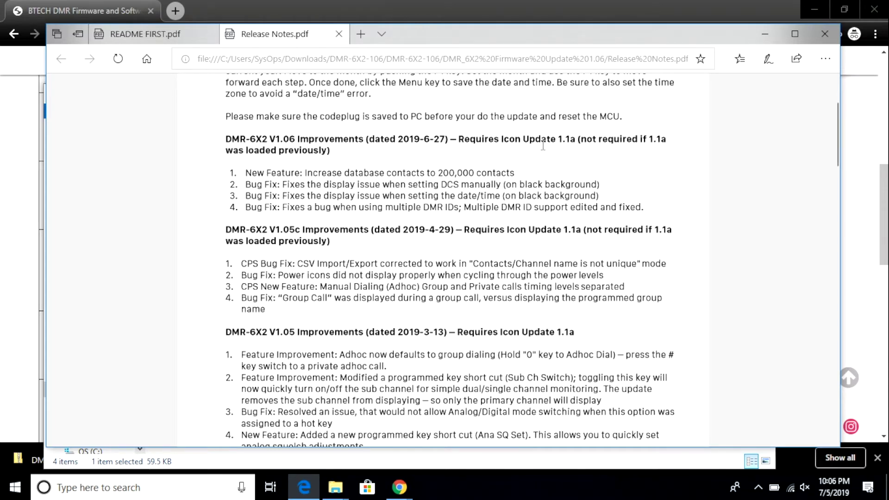
{"action": "left_click", "coordinate": [766, 38]}
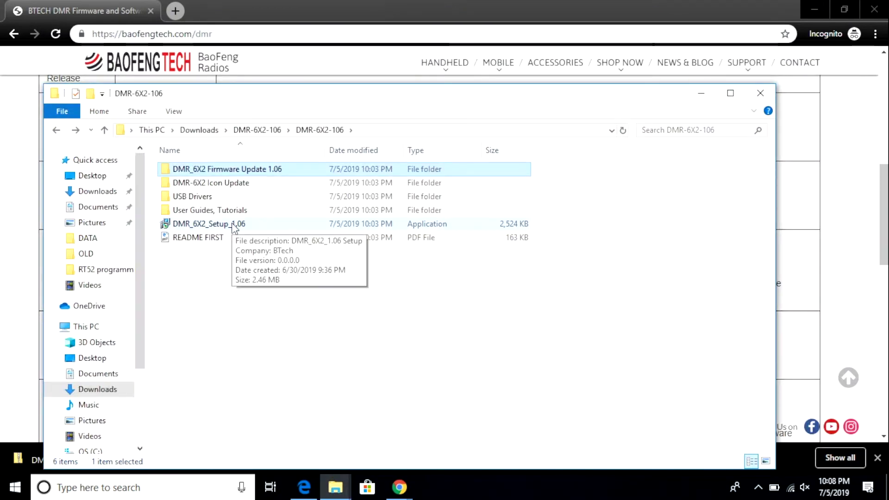
Step: Run the DMR_6X2_Setup_1.06 installer, bypassing the SmartScreen block and allowing it to make changes to the device
{"action": "double_click", "coordinate": [234, 225]}
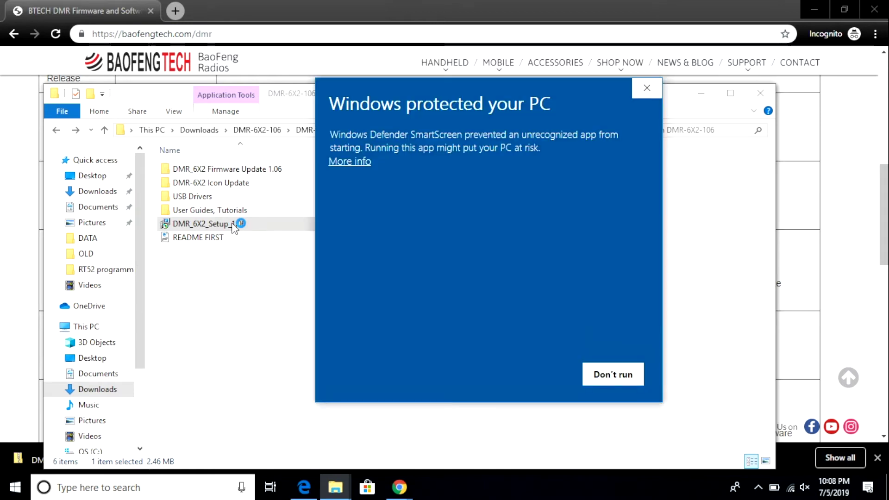
{"action": "left_click", "coordinate": [341, 162]}
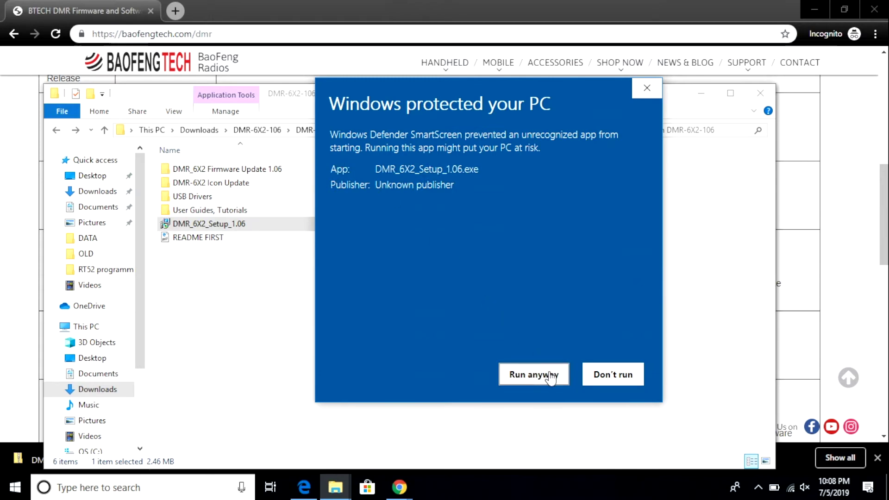
{"action": "left_click", "coordinate": [551, 376]}
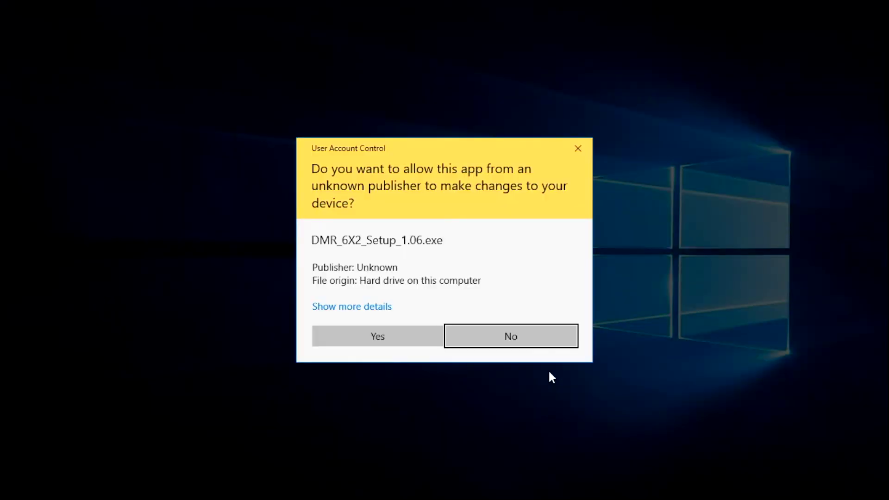
{"action": "left_click", "coordinate": [389, 339]}
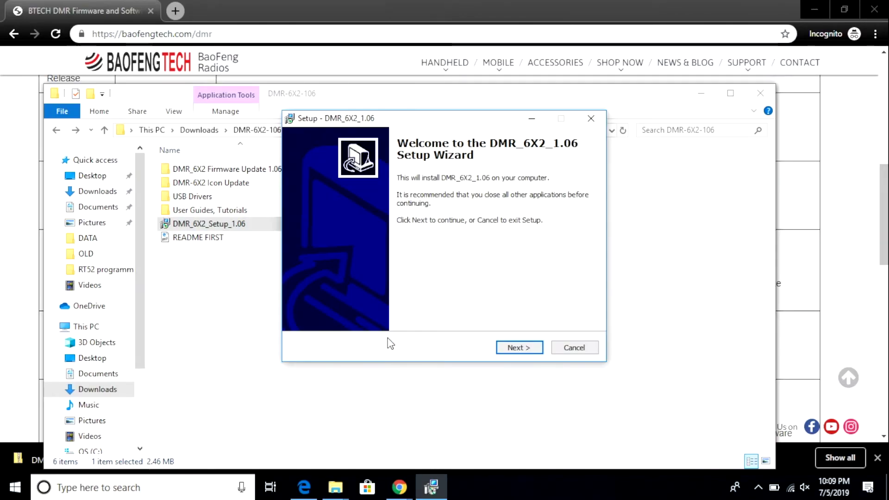
Step: Proceed through the setup welcome and set the installation folder to c:\DMR_6X2_1.06
{"action": "left_click", "coordinate": [509, 350]}
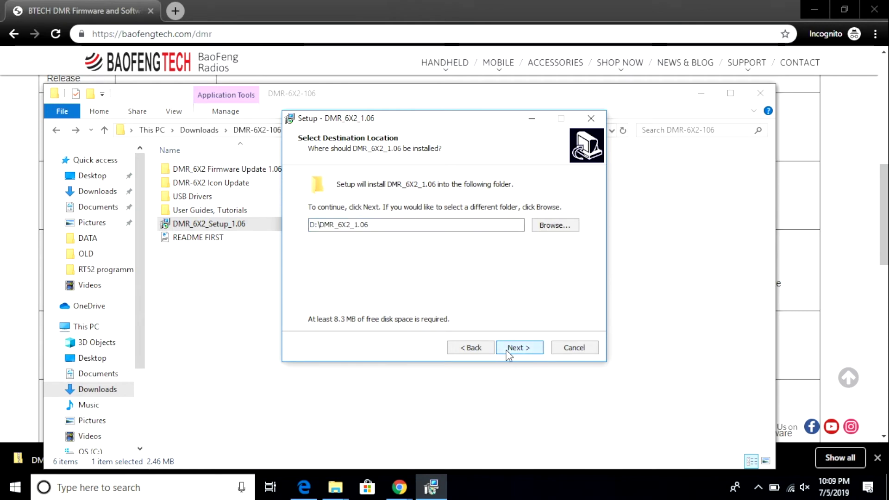
{"action": "left_click", "coordinate": [315, 226]}
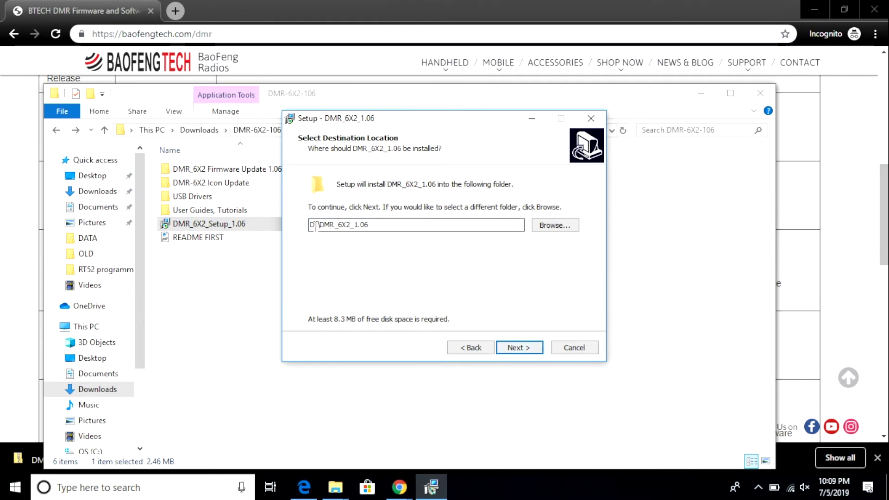
{"action": "key", "text": "BackSpace"}
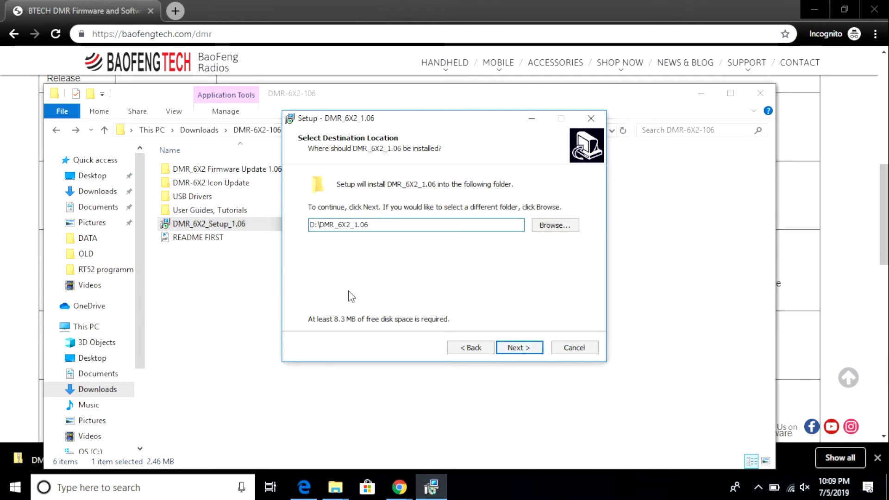
{"action": "type", "text": "c"}
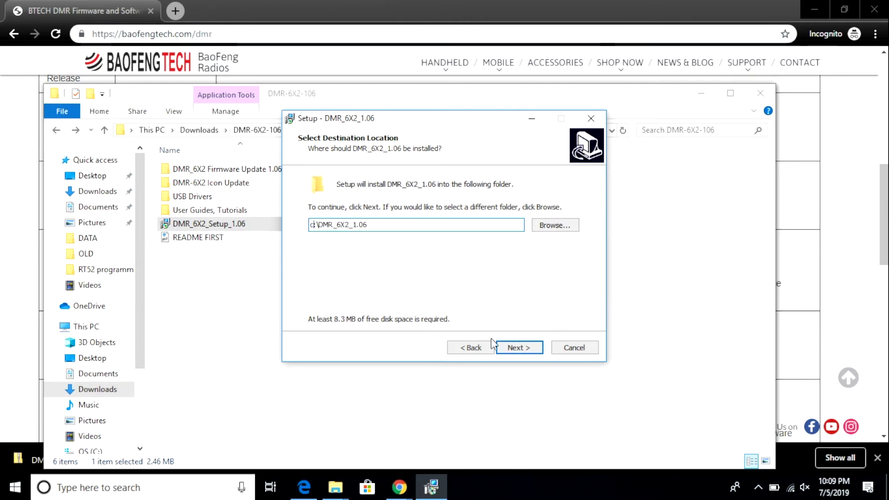
{"action": "left_click", "coordinate": [528, 349]}
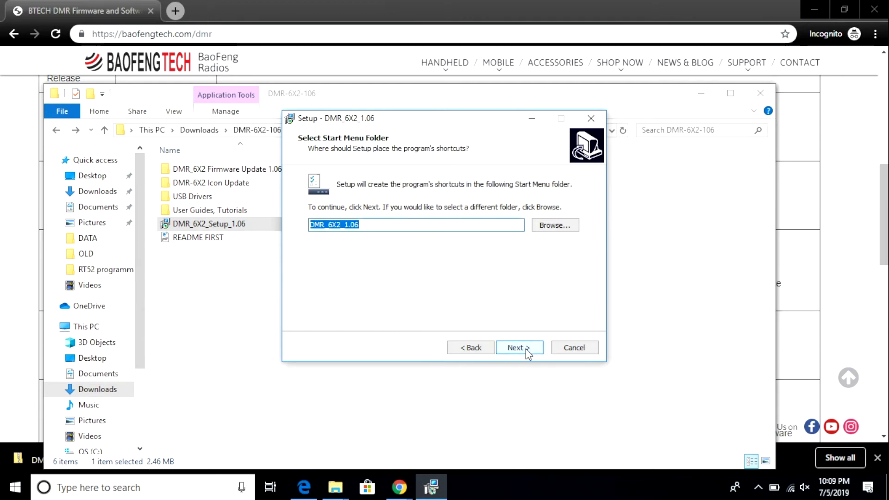
Step: Keep the DMR_6X2_1.06 Start Menu folder, enable the desktop icon, install the software and finish with launching it
{"action": "left_click", "coordinate": [528, 350]}
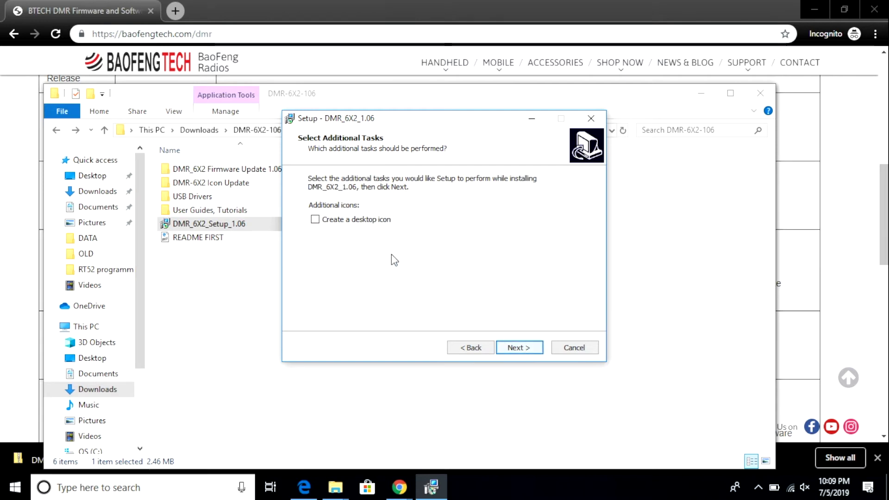
{"action": "left_click", "coordinate": [359, 221]}
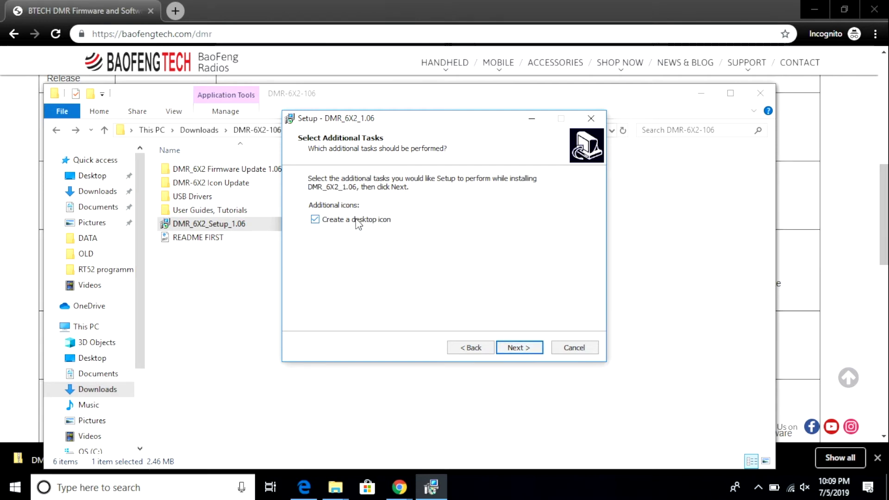
{"action": "left_click", "coordinate": [508, 347]}
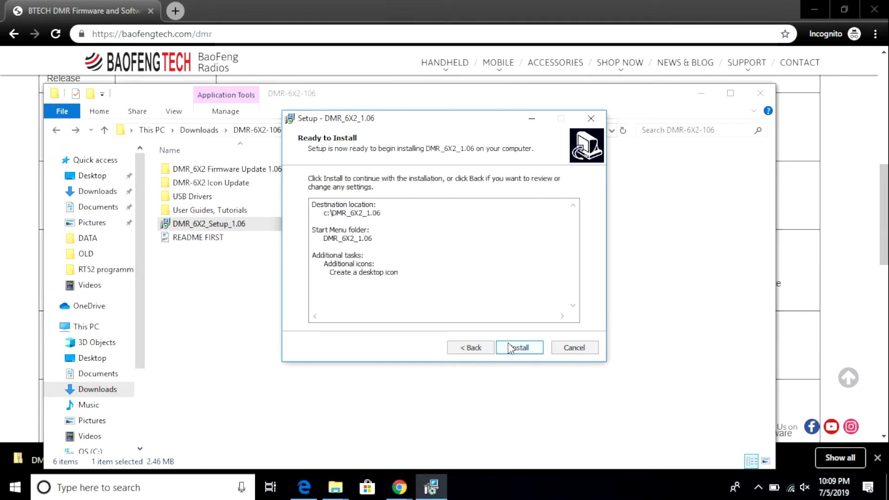
{"action": "left_click", "coordinate": [510, 348]}
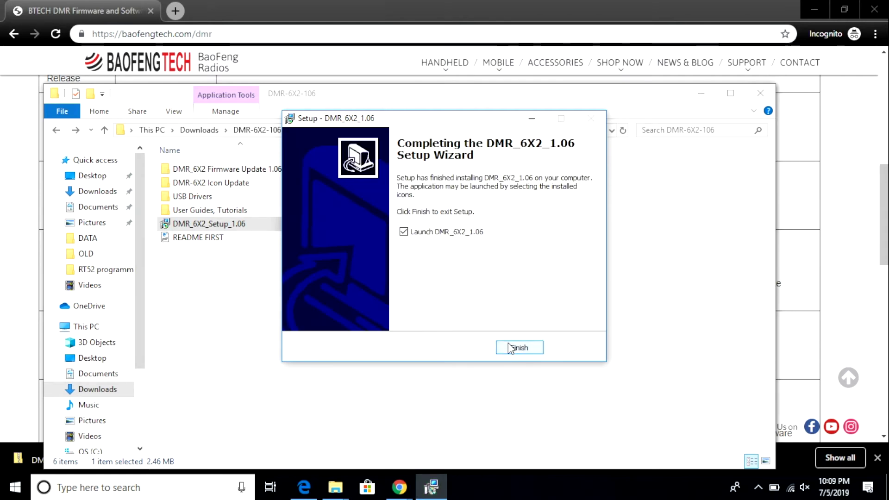
{"action": "left_click", "coordinate": [510, 347]}
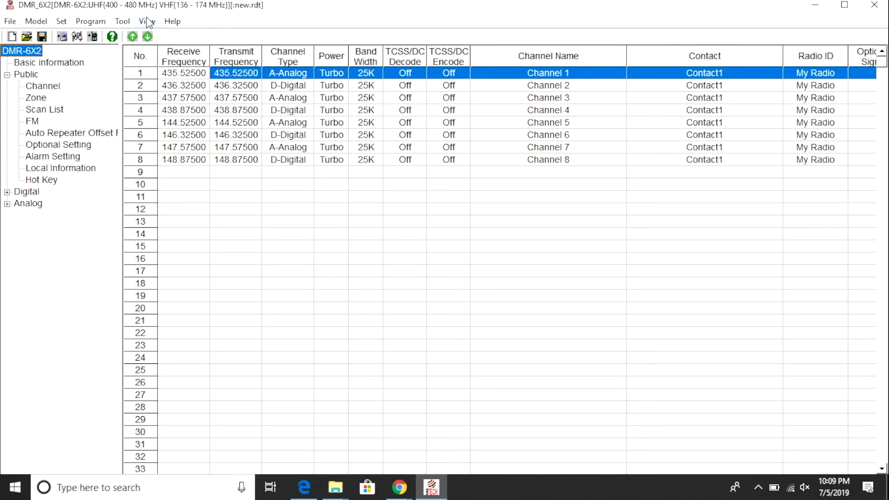
Step: Check the installed DMR_6X2 software version in its About information and close it
{"action": "left_click", "coordinate": [172, 22]}
{"action": "left_click", "coordinate": [181, 37]}
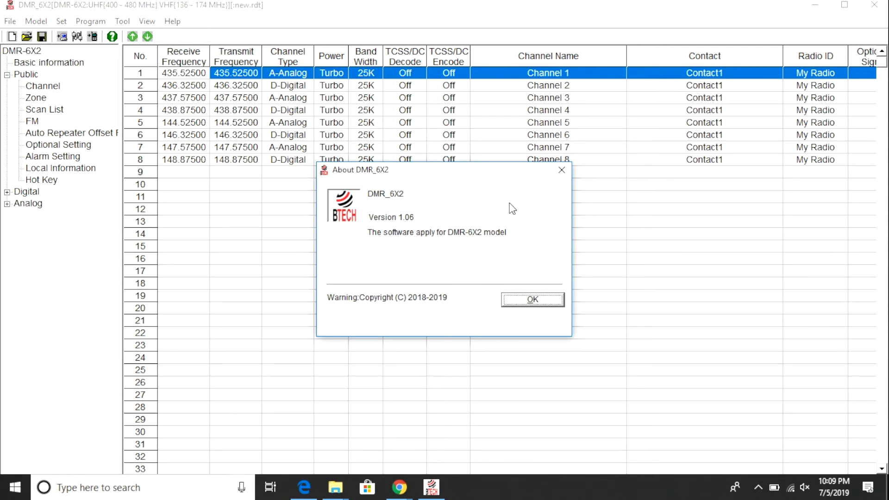
{"action": "left_click", "coordinate": [562, 171]}
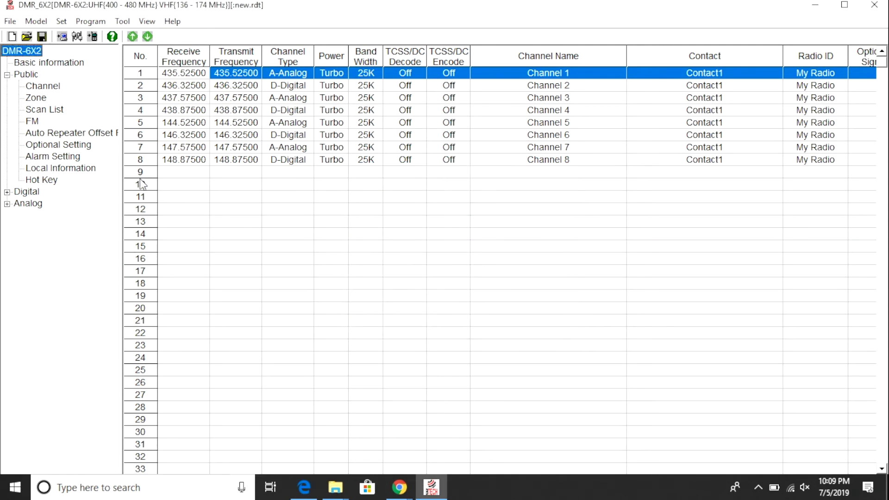
Step: Start the Firmware Upgrade tool and allow QX_Firmware_Update.exe to make changes to the device
{"action": "left_click", "coordinate": [118, 22]}
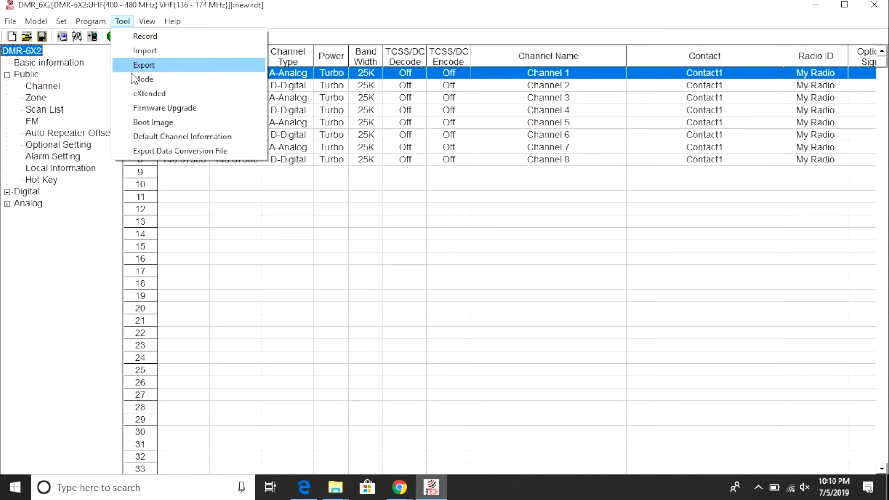
{"action": "left_click", "coordinate": [154, 113]}
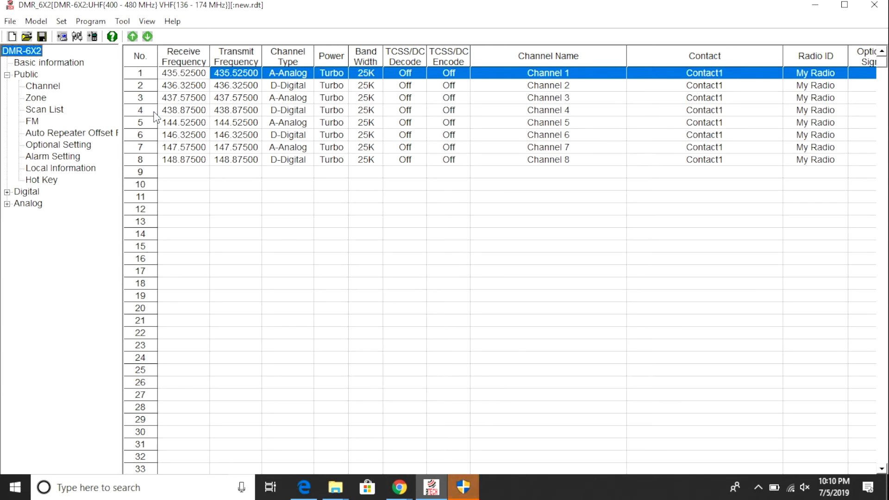
{"action": "left_click", "coordinate": [463, 487]}
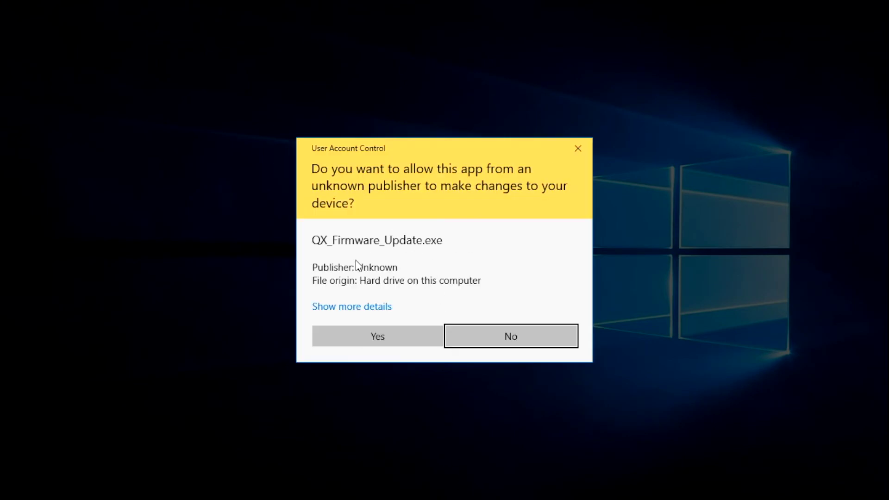
{"action": "left_click", "coordinate": [405, 328]}
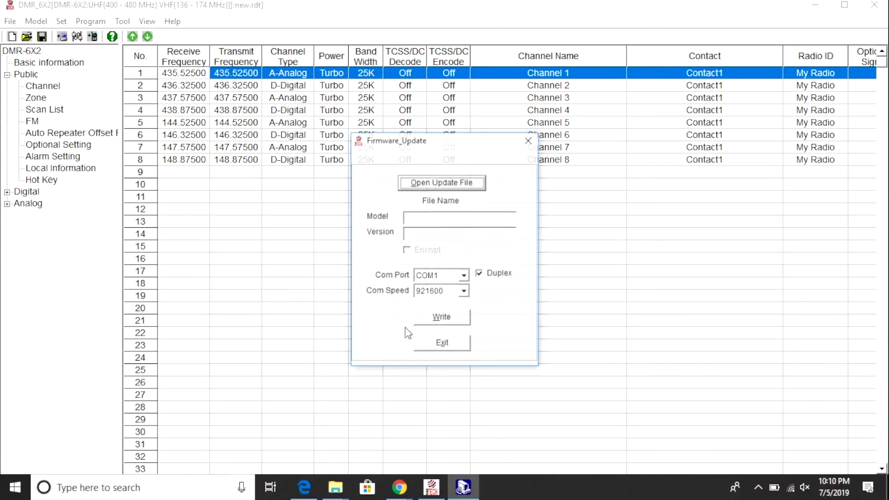
Step: Load the update file DMR_6x2_V1.06_2019-06-27.spi from the DMR_6X2 Firmware Update 1.06 folder inside Downloads\DMR-6X2-106\DMR-6X2-106
{"action": "left_click", "coordinate": [419, 185]}
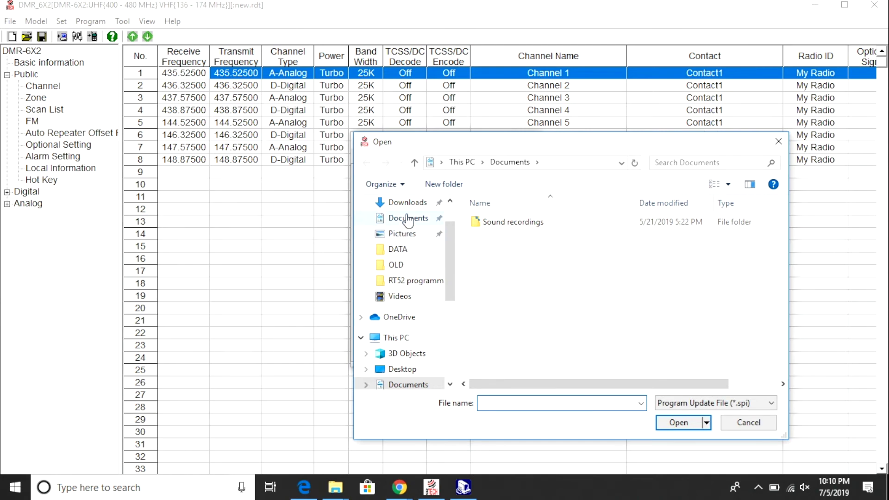
{"action": "left_click", "coordinate": [407, 202]}
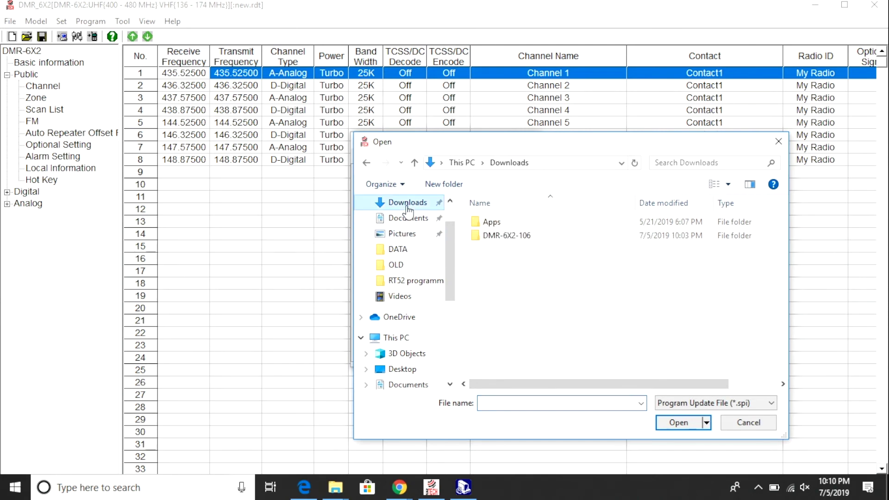
{"action": "double_click", "coordinate": [497, 236]}
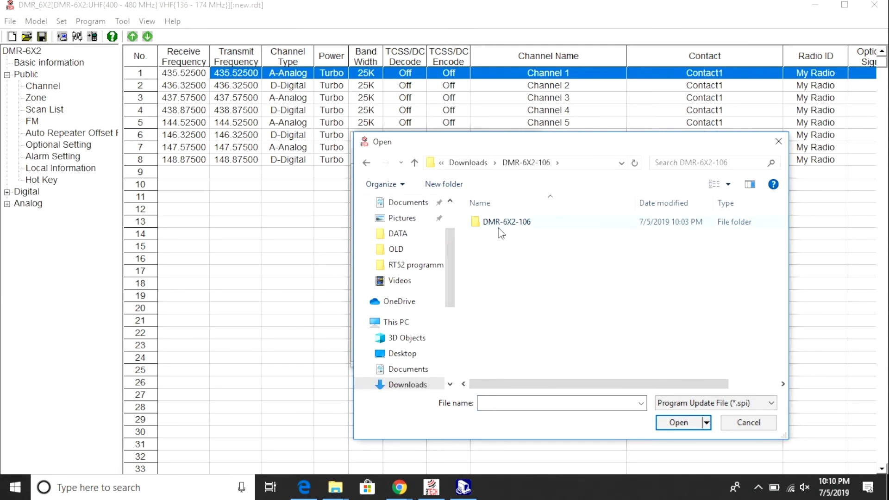
{"action": "double_click", "coordinate": [499, 226]}
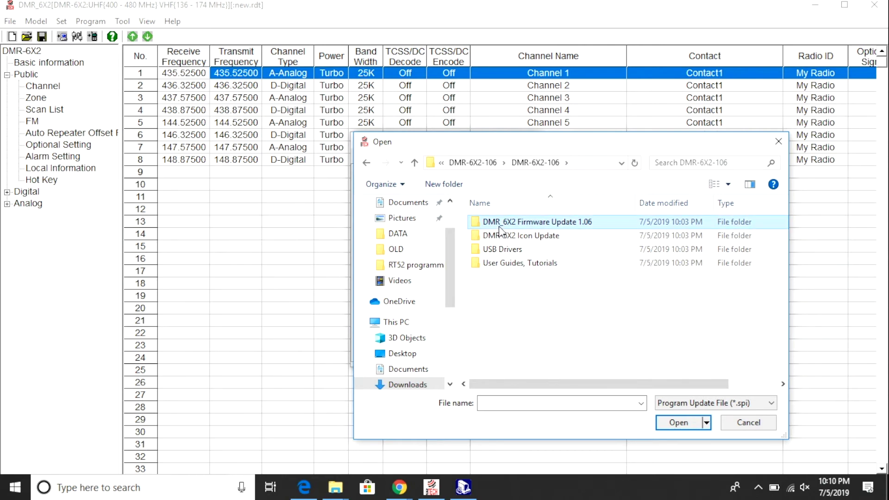
{"action": "double_click", "coordinate": [499, 226]}
{"action": "left_click", "coordinate": [499, 226]}
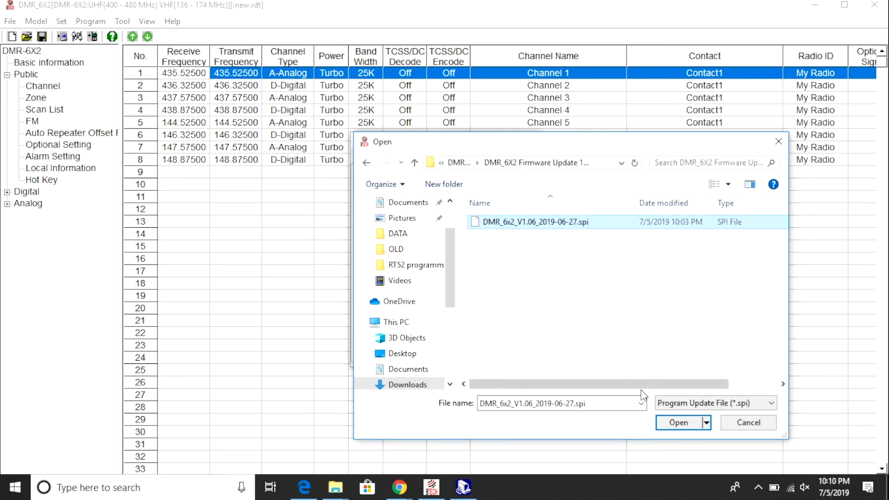
{"action": "left_click", "coordinate": [679, 427]}
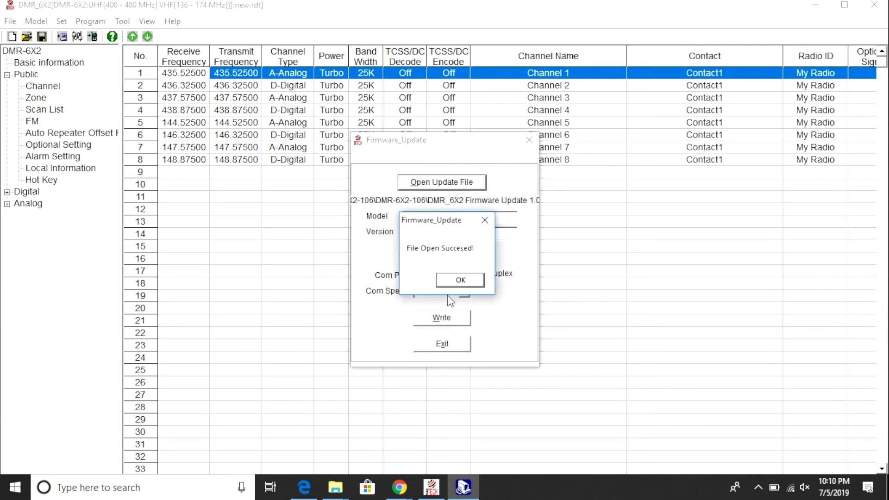
{"action": "left_click", "coordinate": [452, 286]}
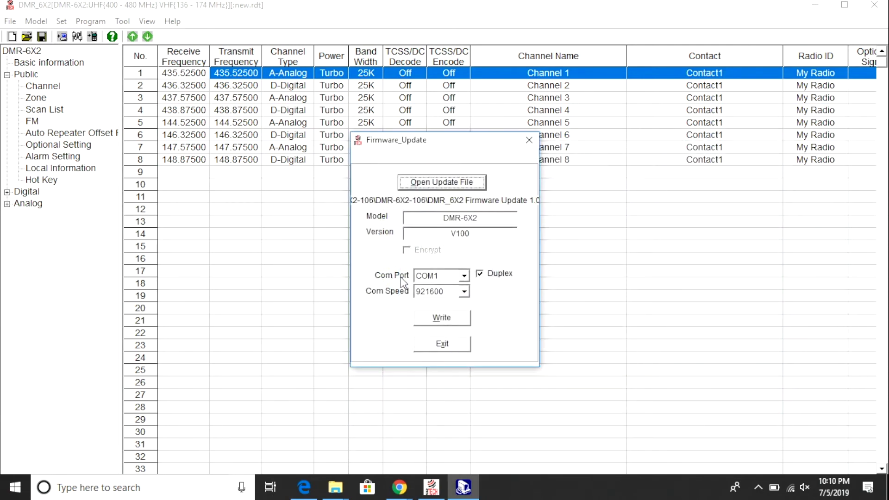
Step: Write the loaded firmware to the radio using com port COM1 and exit the firmware update tool
{"action": "left_click", "coordinate": [464, 276]}
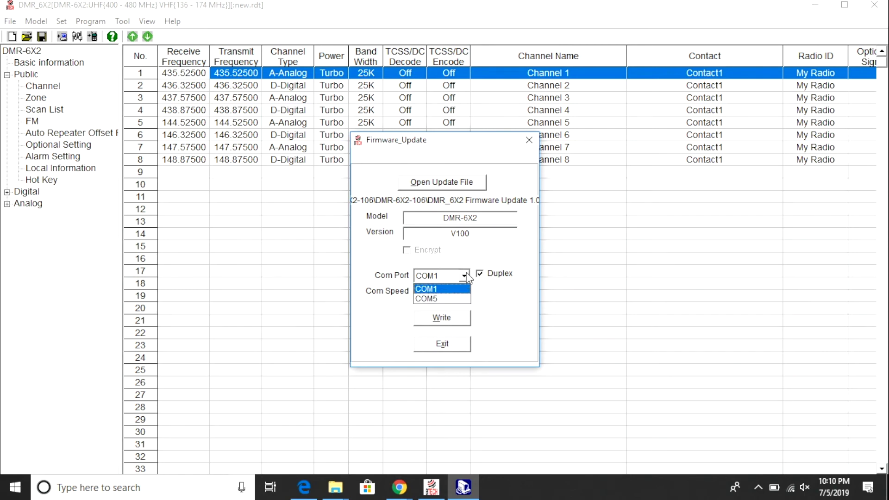
{"action": "left_click", "coordinate": [464, 299]}
{"action": "left_click", "coordinate": [460, 320]}
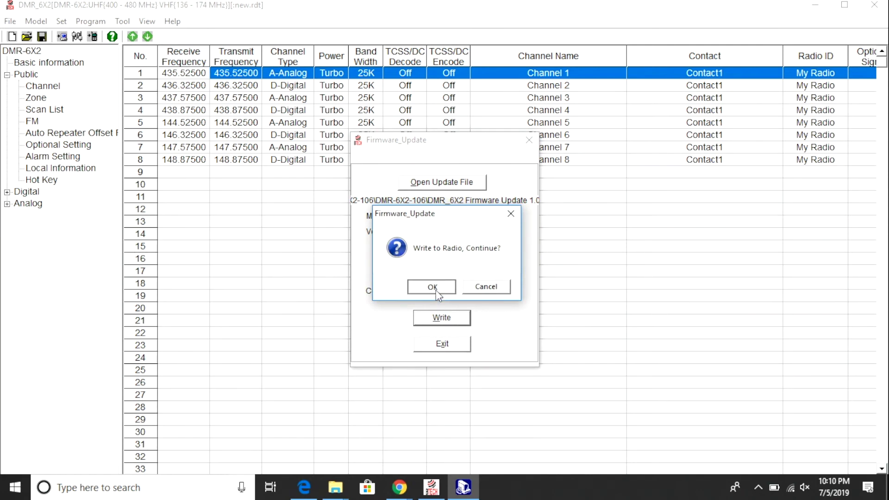
{"action": "left_click", "coordinate": [435, 290]}
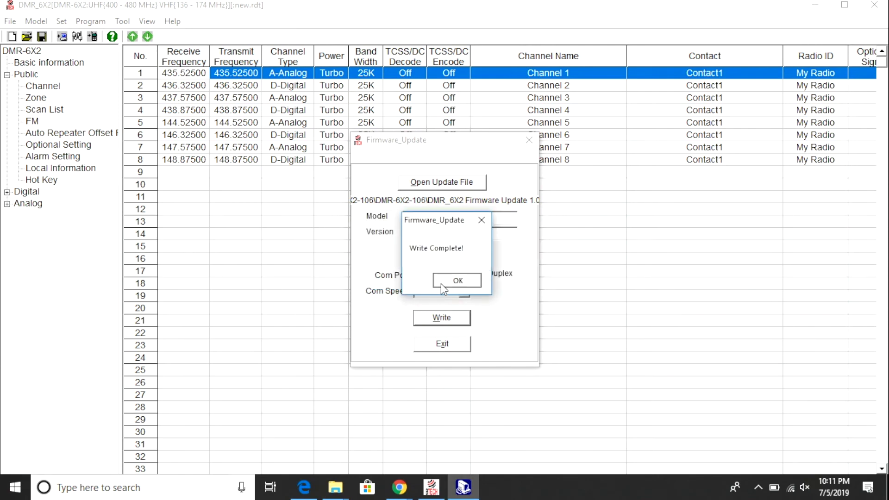
{"action": "left_click", "coordinate": [441, 283]}
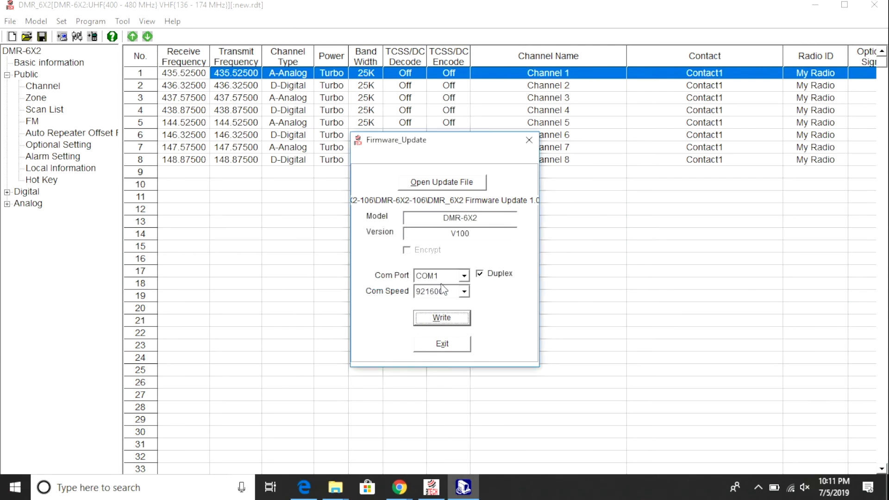
{"action": "left_click", "coordinate": [444, 345]}
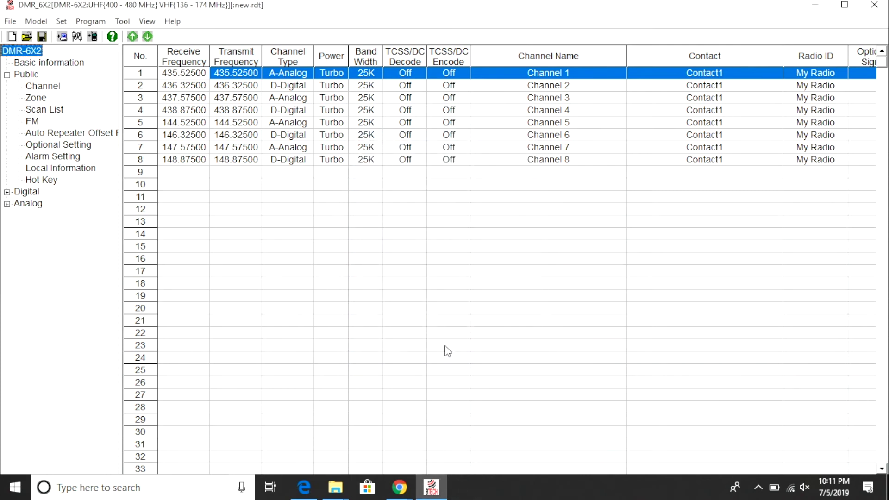